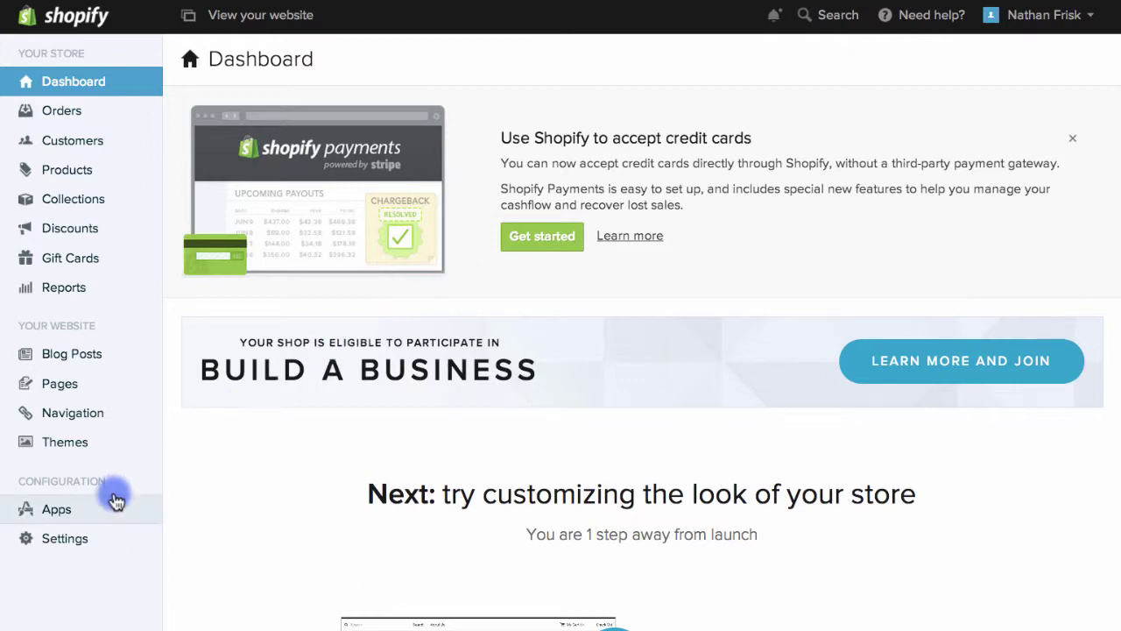
# Find EditionGuard in the Shopify App Store and open its listing page.
pyautogui.click(68, 512)
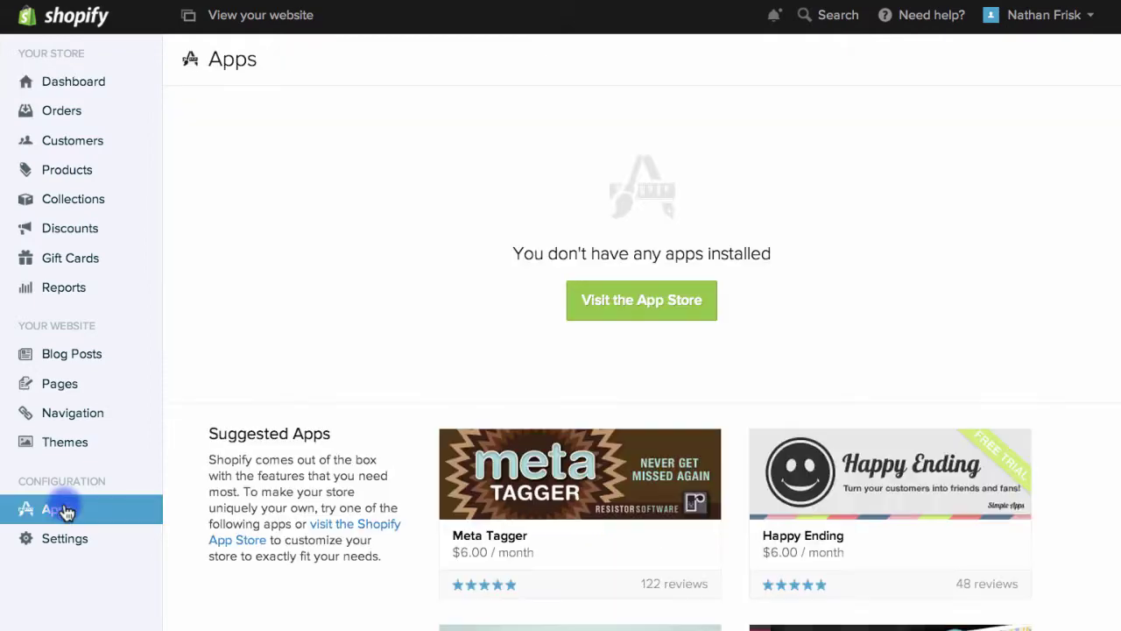
pyautogui.click(583, 300)
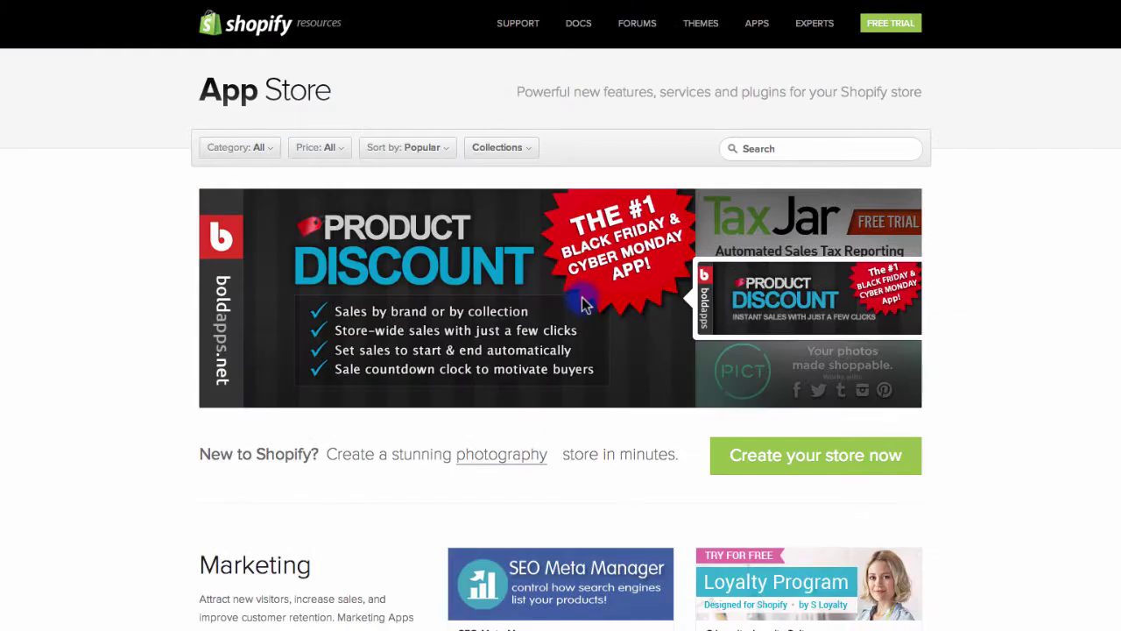
pyautogui.click(788, 152)
pyautogui.write('editionguard')
pyautogui.click(804, 183)
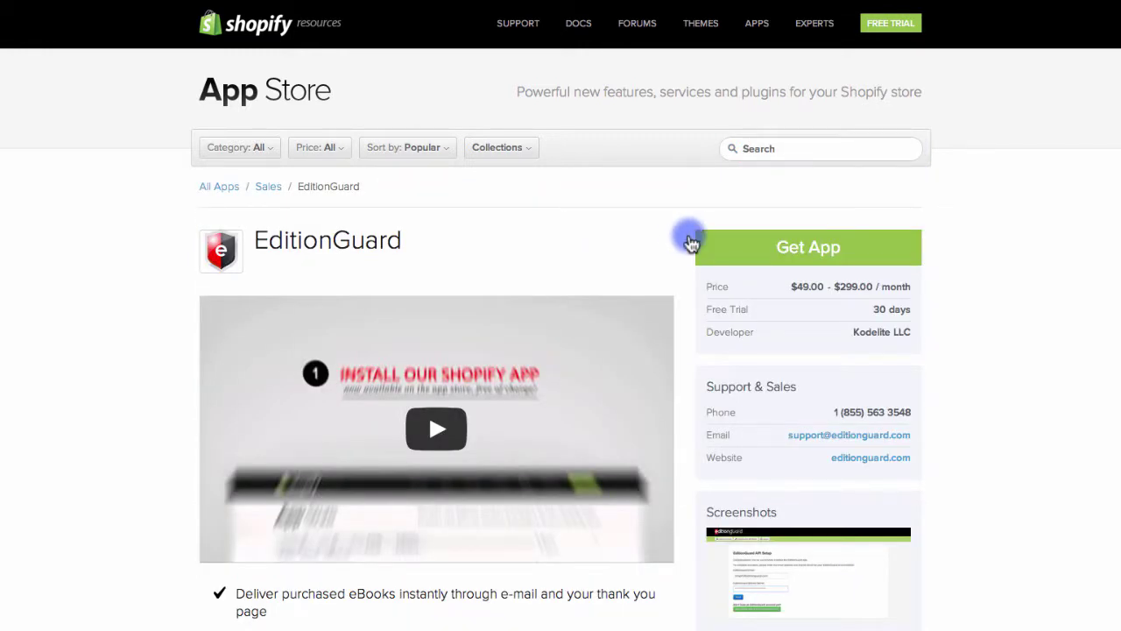
# Install EditionGuard for the shop domain editionguard-shopify.myshopify.com and save its API setup with the account email and shared secret.
pyautogui.click(788, 253)
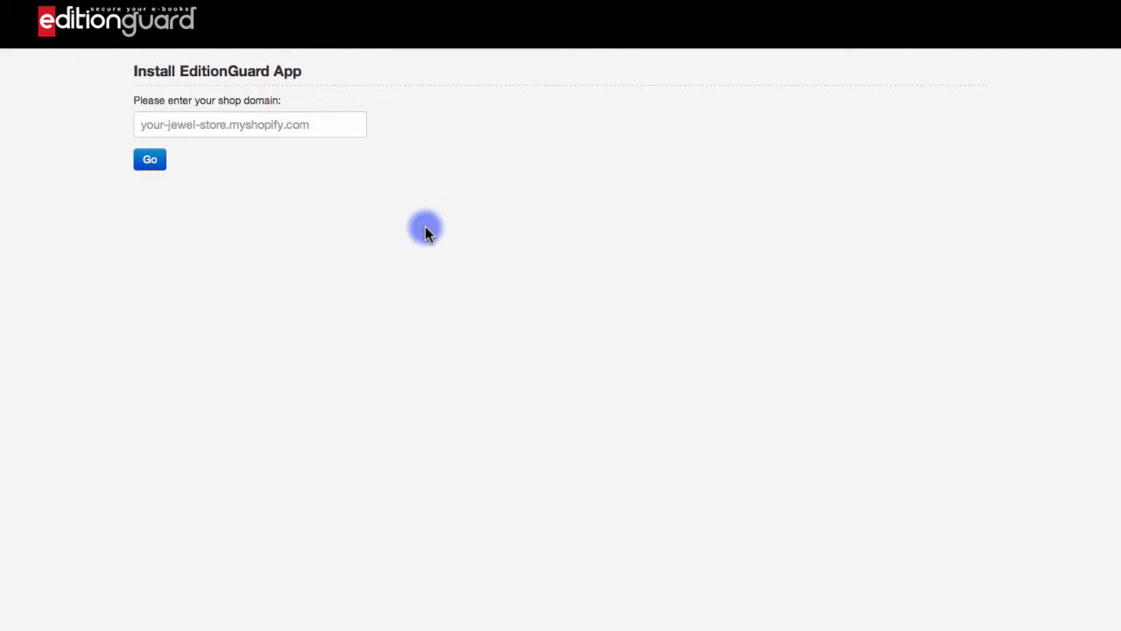
pyautogui.click(278, 124)
pyautogui.write('editionguard-shopify.myshopify.com')
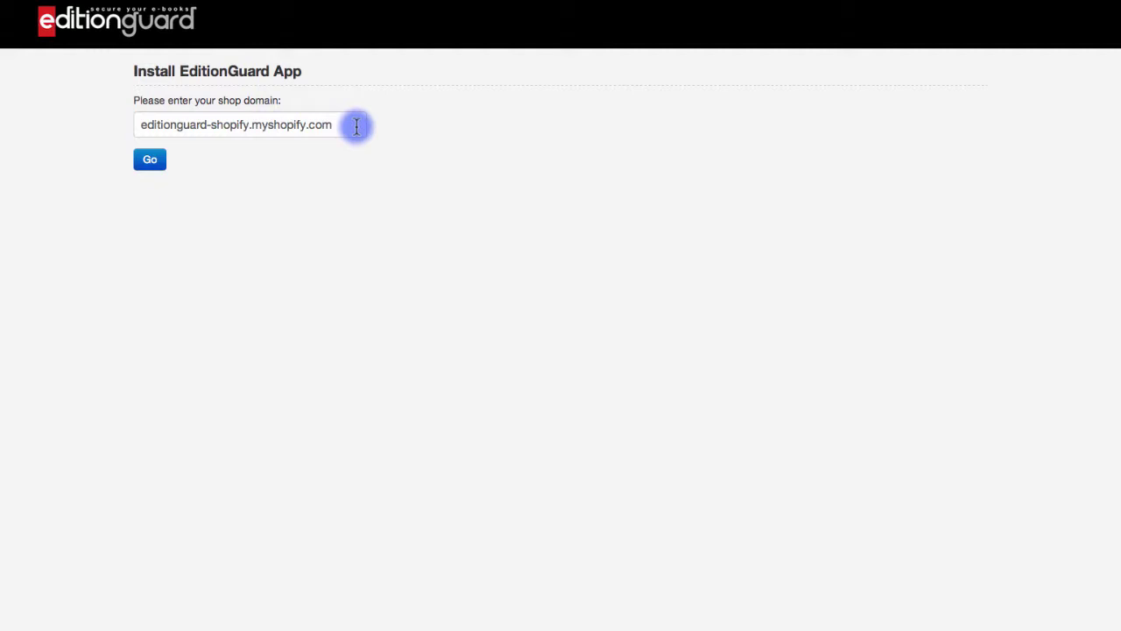
pyautogui.click(150, 161)
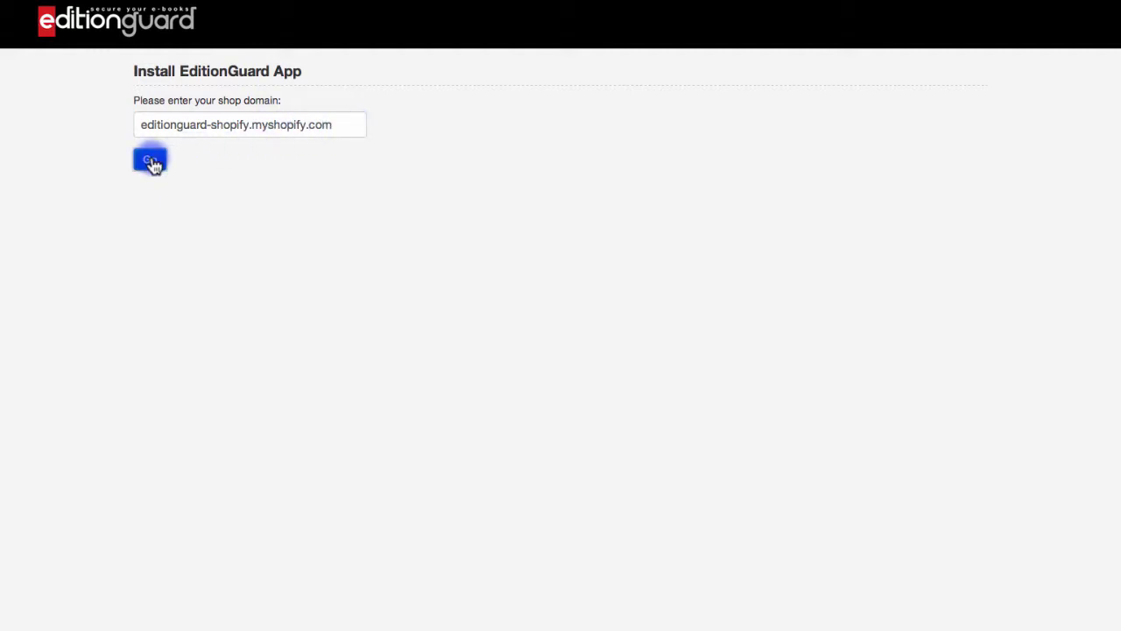
pyautogui.click(636, 538)
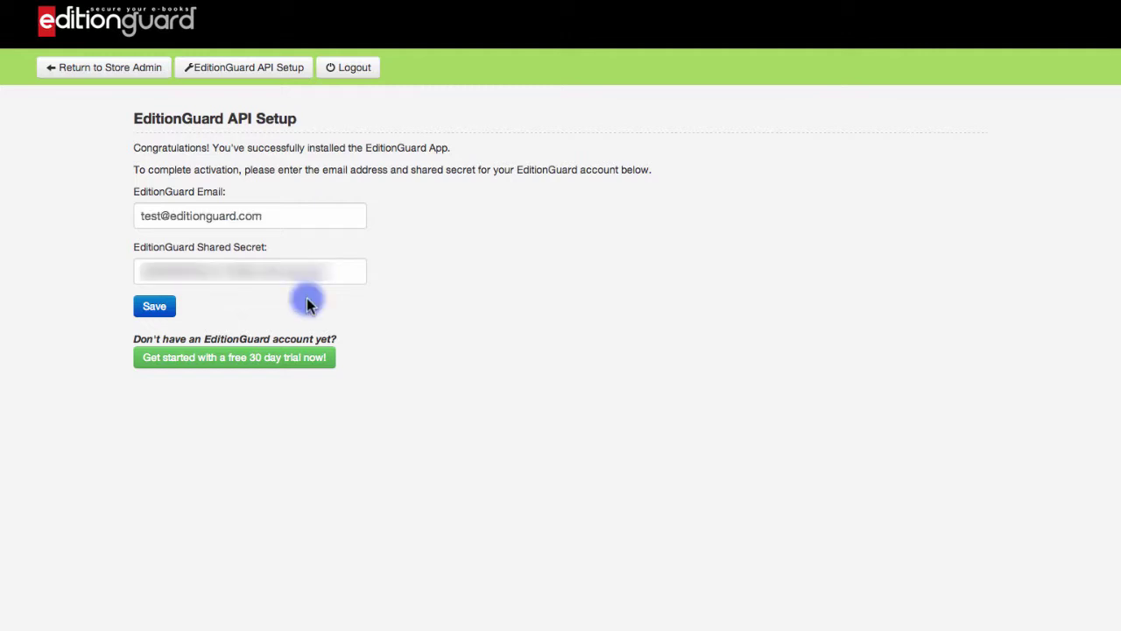
pyautogui.click(164, 310)
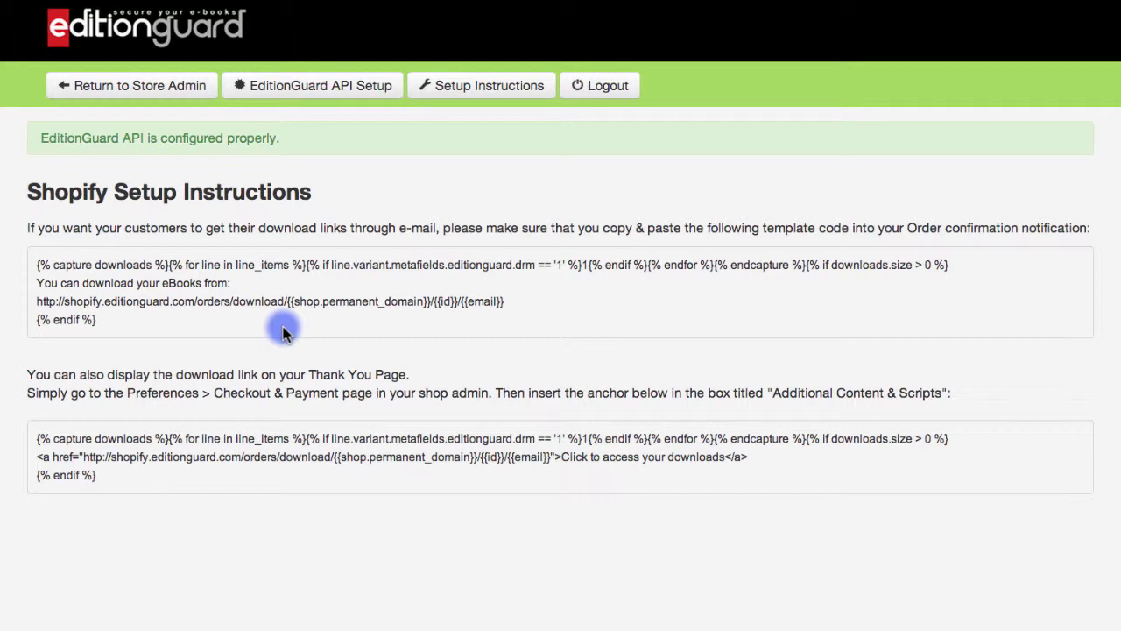
# Copy the order confirmation template code from the setup instructions and open the store's Order Confirmation email template for editing.
pyautogui.moveTo(282, 331); pyautogui.dragTo(38, 261)
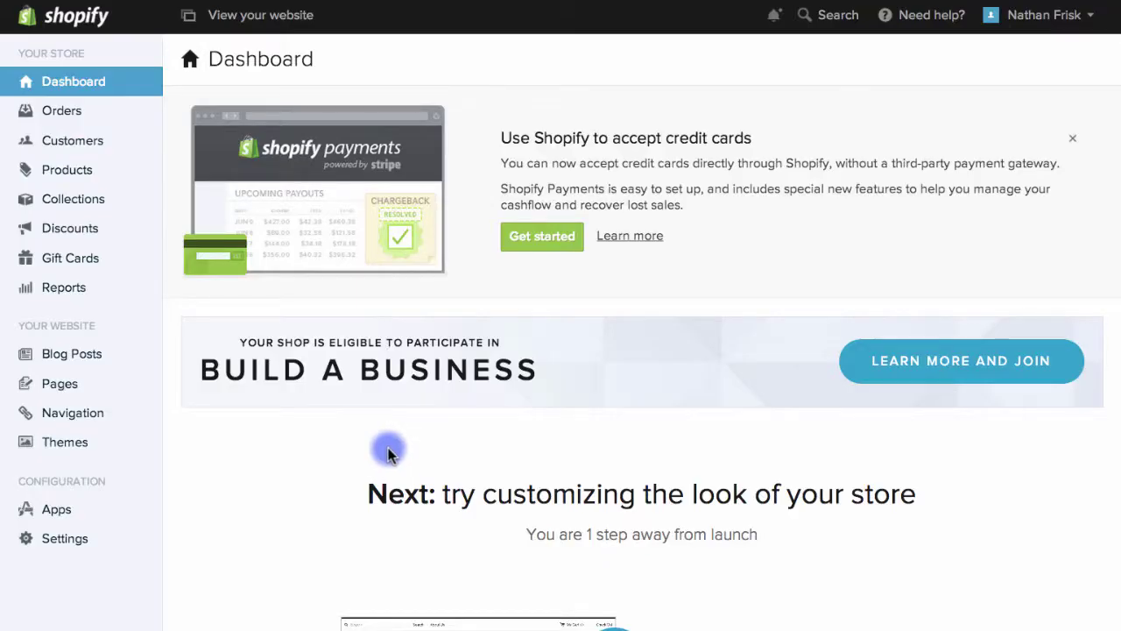
pyautogui.click(78, 538)
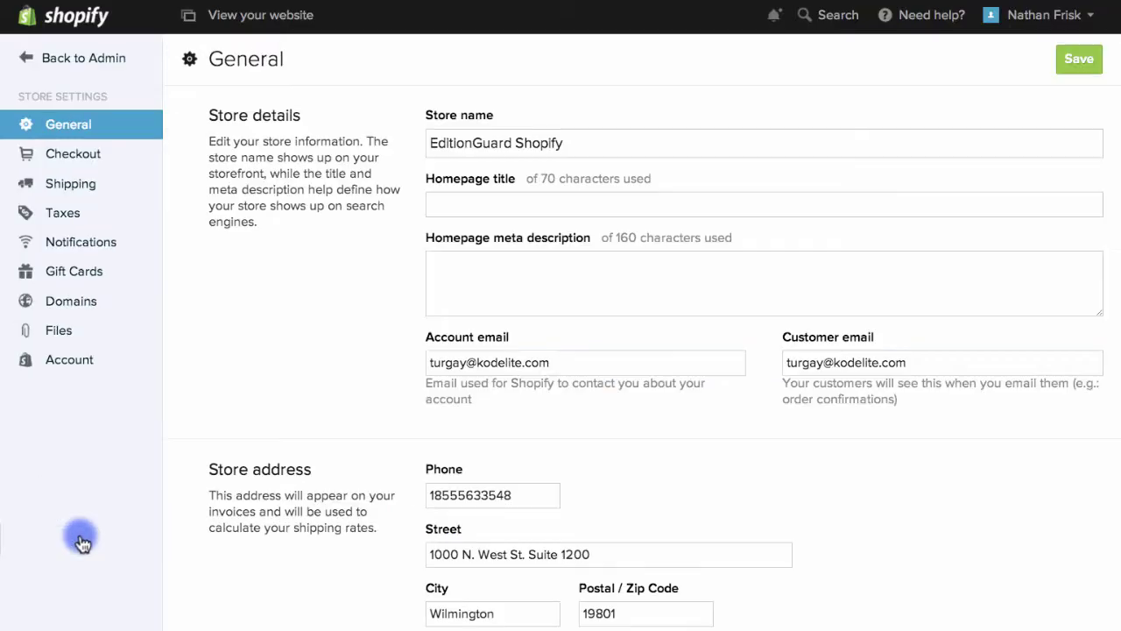
pyautogui.click(87, 245)
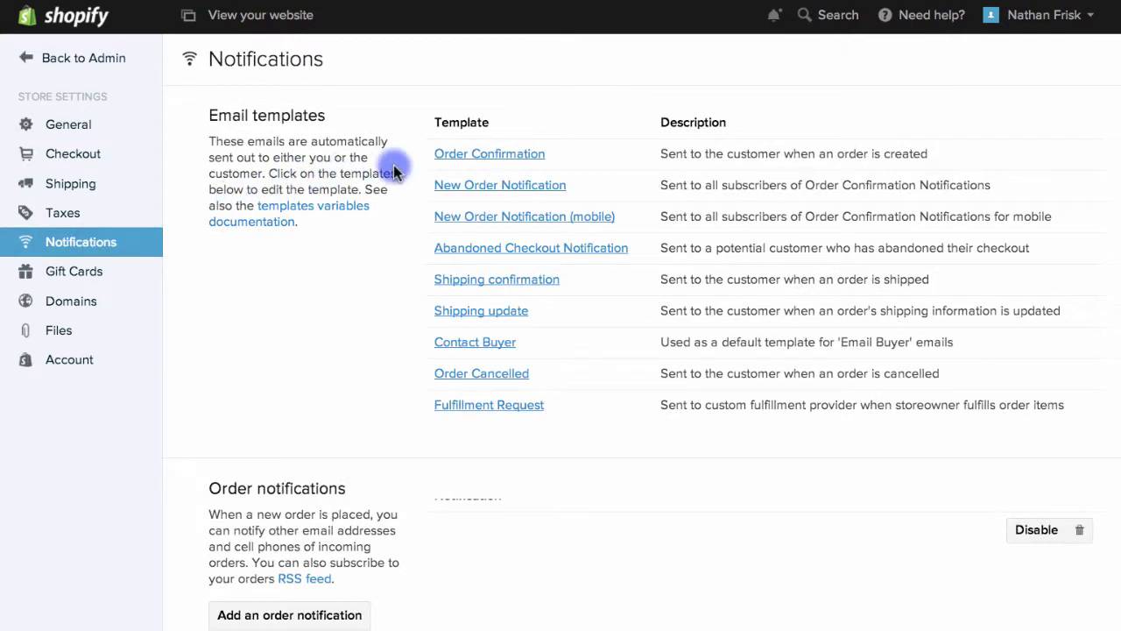
pyautogui.click(477, 155)
# Append the copied EditionGuard download code to the end of the plain text Order Confirmation email and save the template.
pyautogui.click(541, 390)
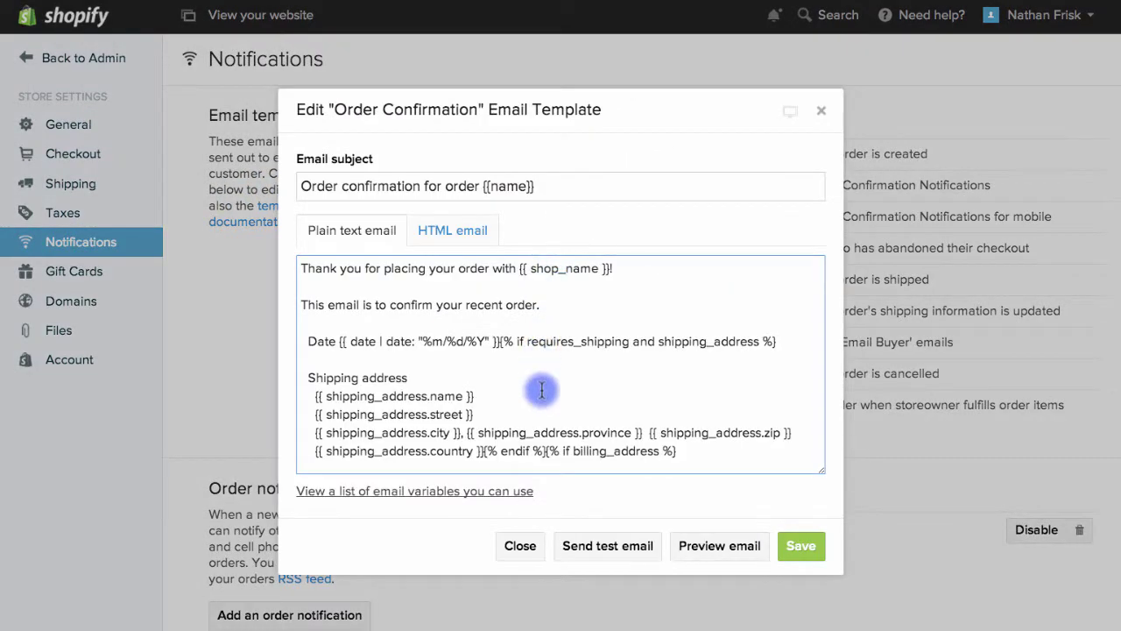
pyautogui.hotkey('ctrl', 'End')
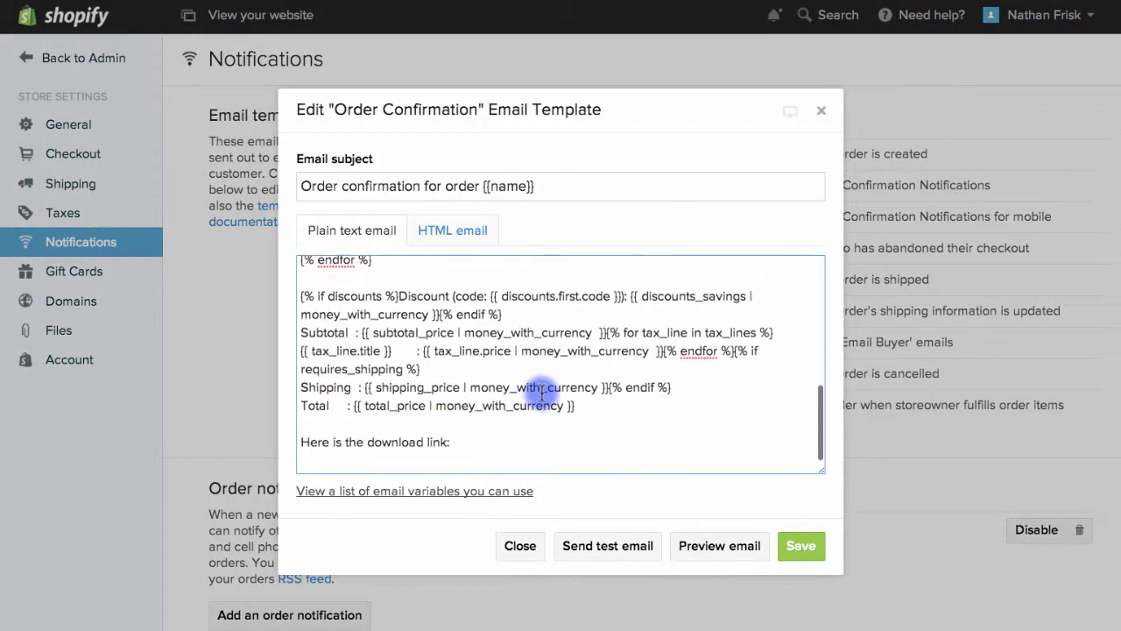
pyautogui.write("{% capture downloads %}{% for line in line_items %}{% if line.variant.metafields.editionguard.drm == '1' %}1{% endif %}{% endfor %}{% endcapture %} {% if downloads.size > 0 %} You can download your eBooks from: http://shopify.editionguard.com/orders/download/{{shop.permanent_domain}}/{{id}}/{{email}} {% endif %}")
pyautogui.click(494, 452)
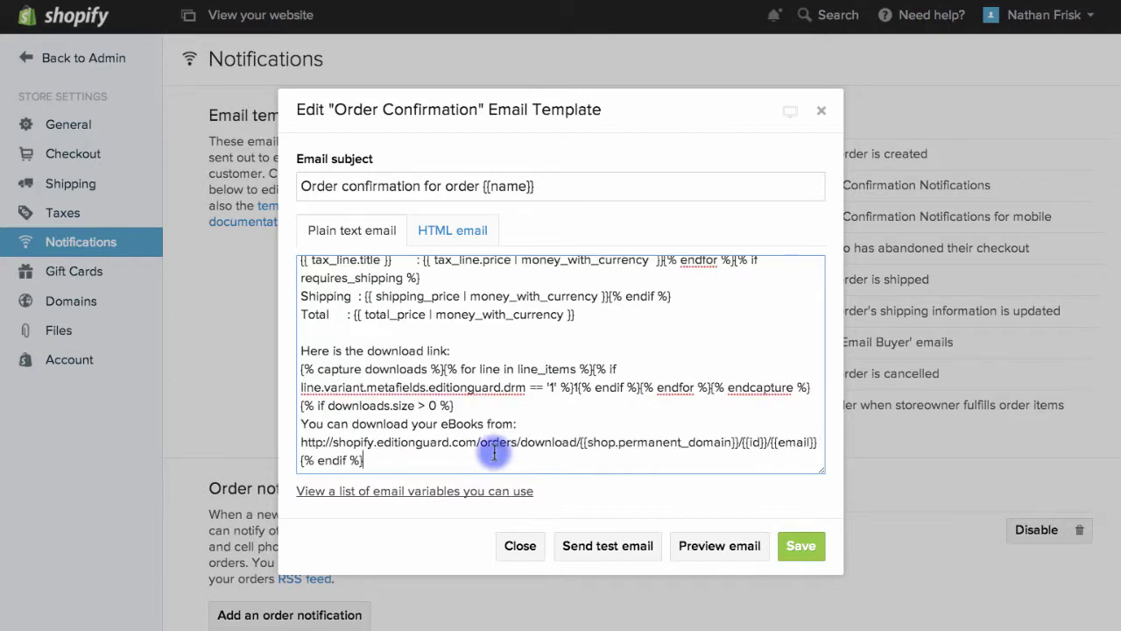
pyautogui.click(797, 547)
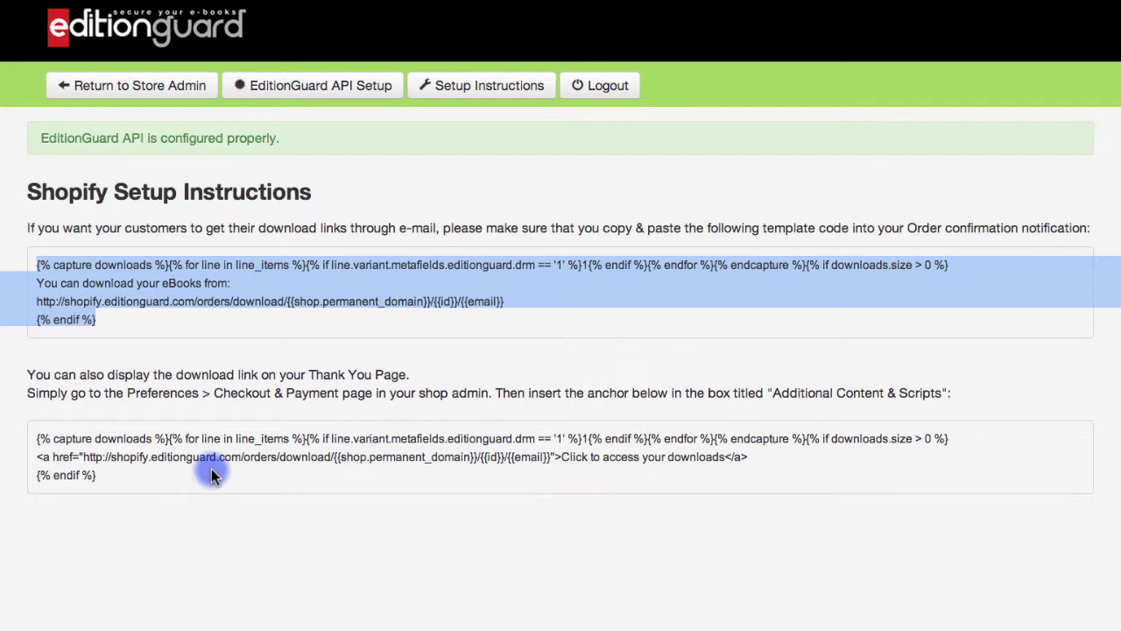
# Copy the Thank You page download code into the store's additional checkout content and scripts, and save the order processing changes.
pyautogui.moveTo(193, 475); pyautogui.dragTo(21, 434)
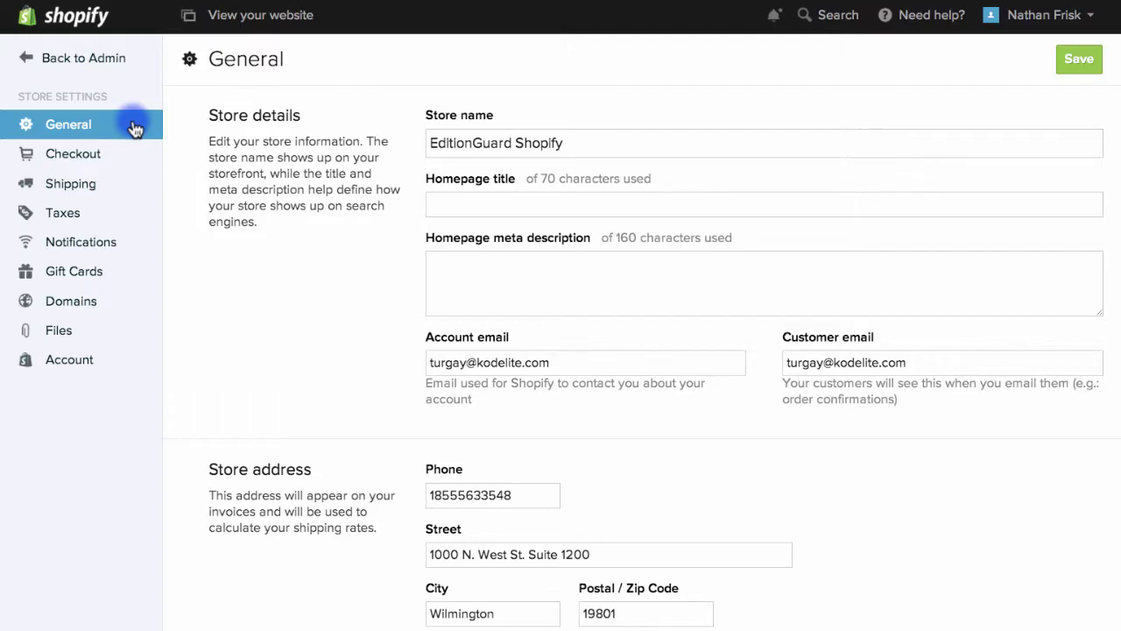
pyautogui.click(75, 154)
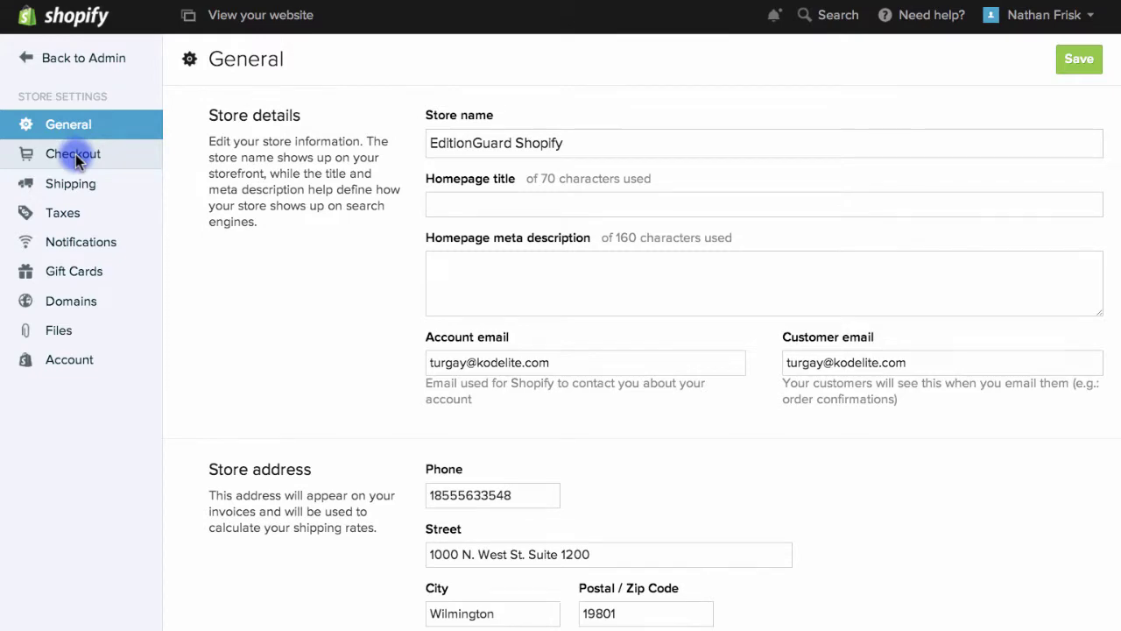
pyautogui.scroll(-20, 397, 314)
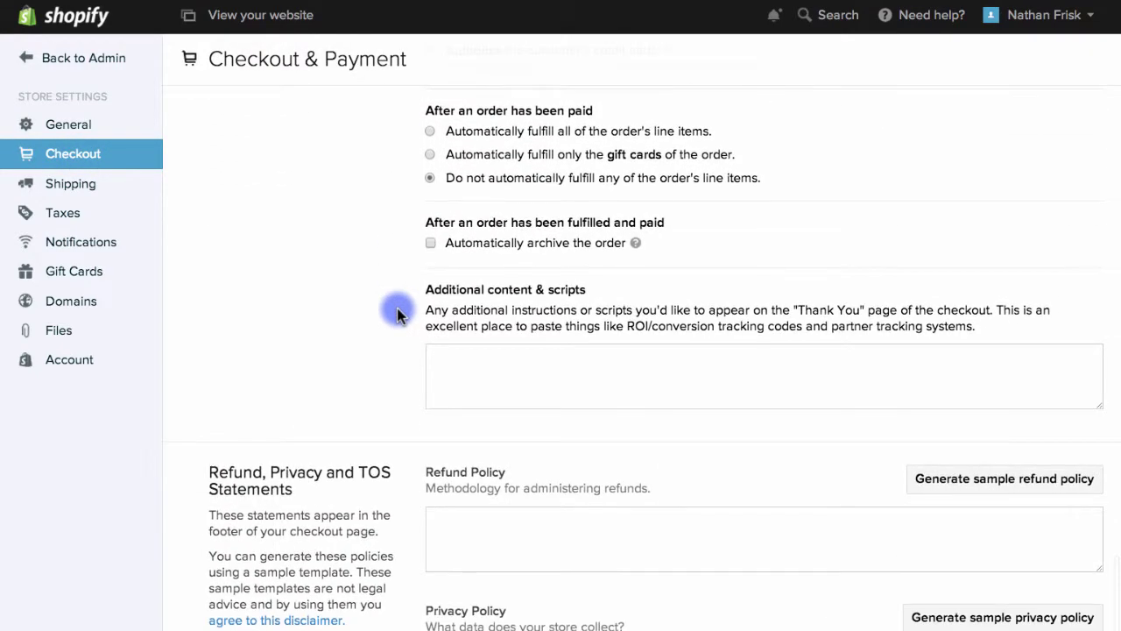
pyautogui.click(493, 369)
pyautogui.hotkey('ctrl', 'v')
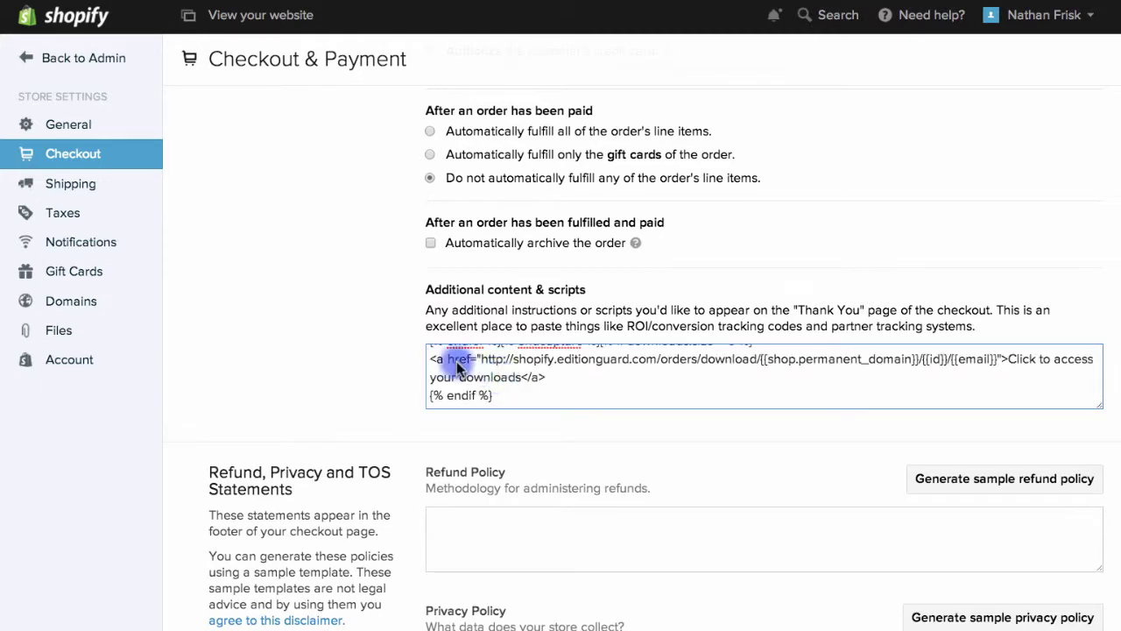
pyautogui.scroll(5, 326, 322)
pyautogui.scroll(3, 329, 328)
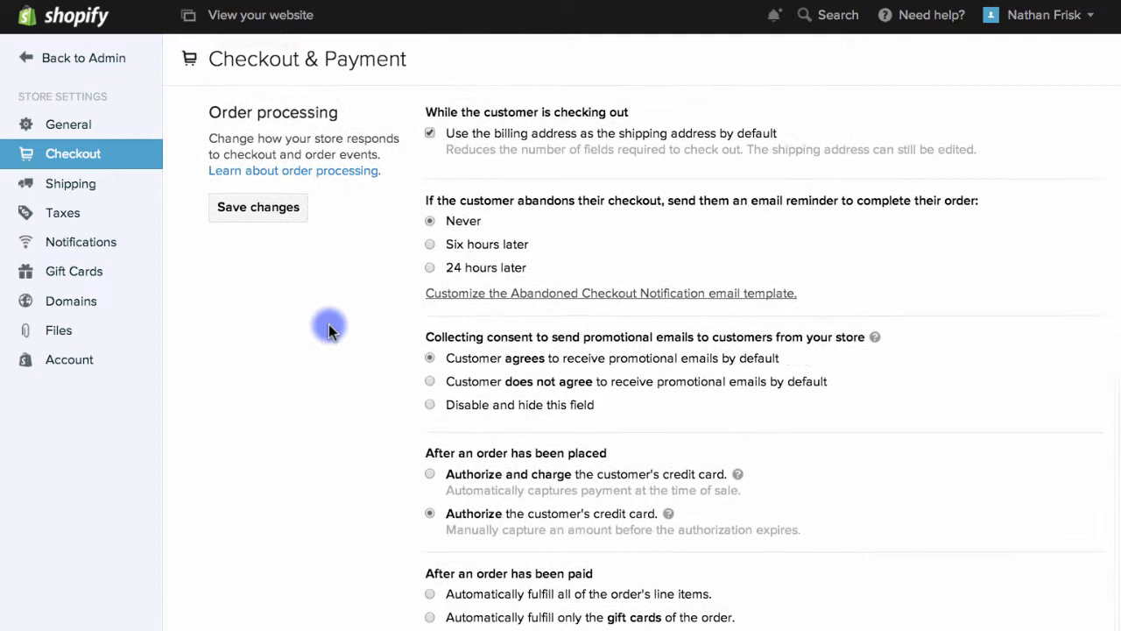
pyautogui.click(274, 219)
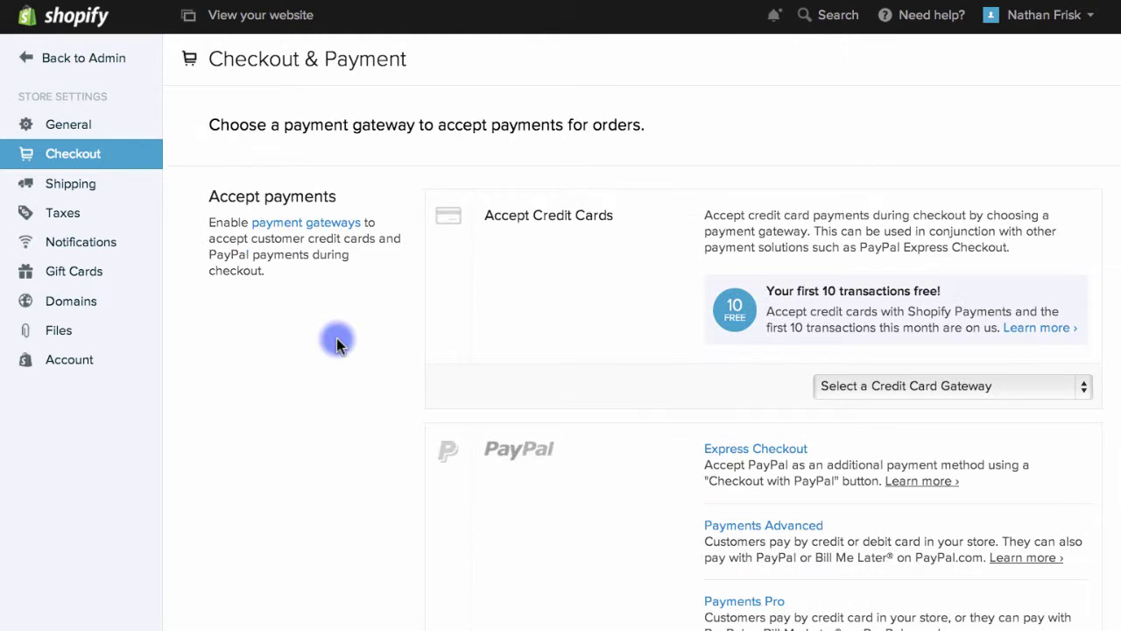
# Start a new store product titled "The Art of War" with the type eBook.
pyautogui.click(82, 69)
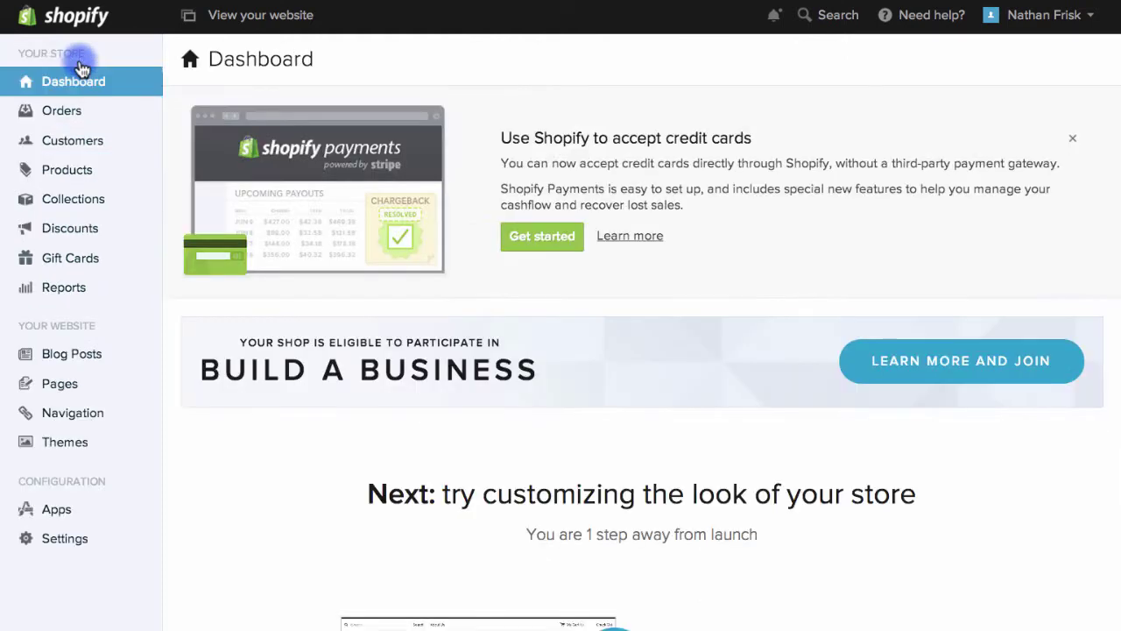
pyautogui.click(67, 175)
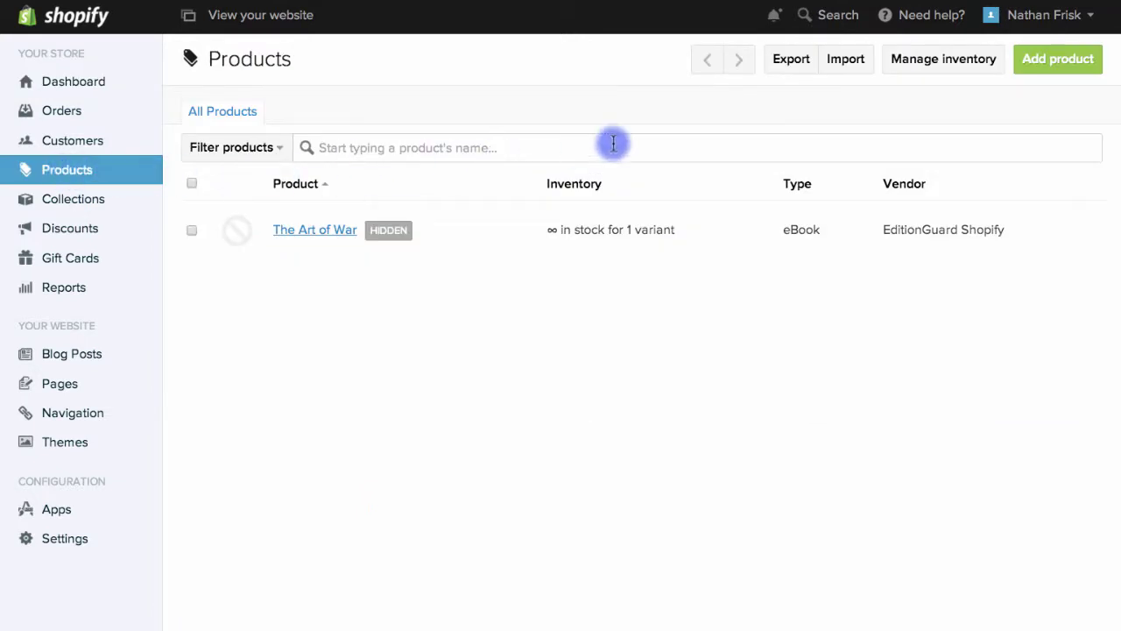
pyautogui.click(1058, 62)
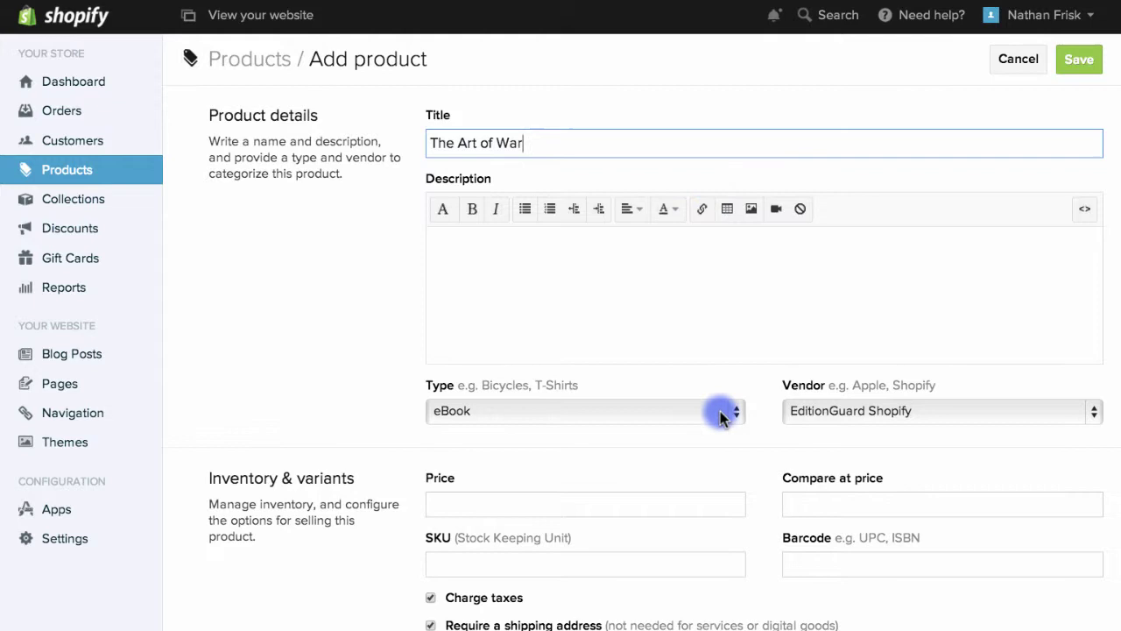
pyautogui.click(721, 416)
pyautogui.click(720, 415)
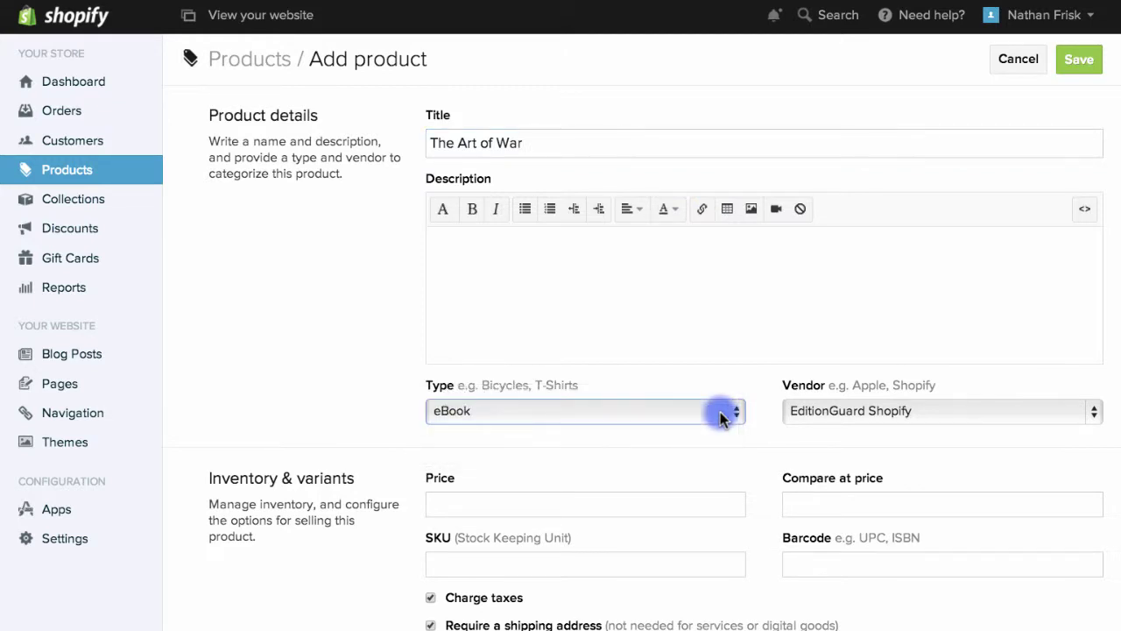
# Price the new product at 5, turn off its shipping address requirement, and save it.
pyautogui.click(713, 504)
pyautogui.write('5')
pyautogui.scroll(-2, 716, 505)
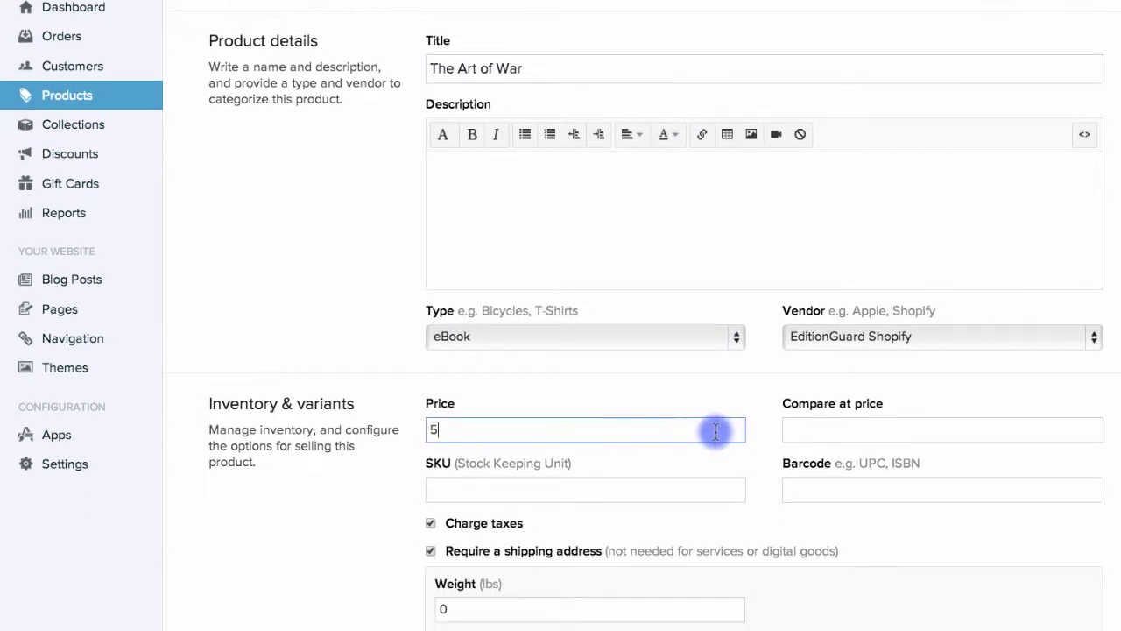
pyautogui.click(430, 551)
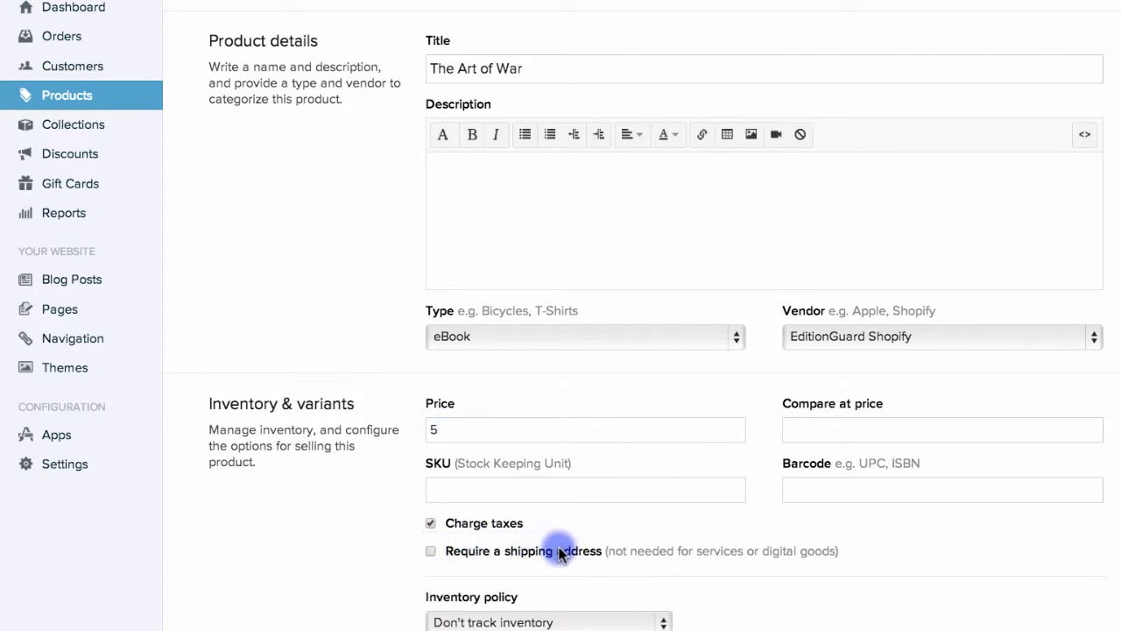
pyautogui.scroll(2, 561, 551)
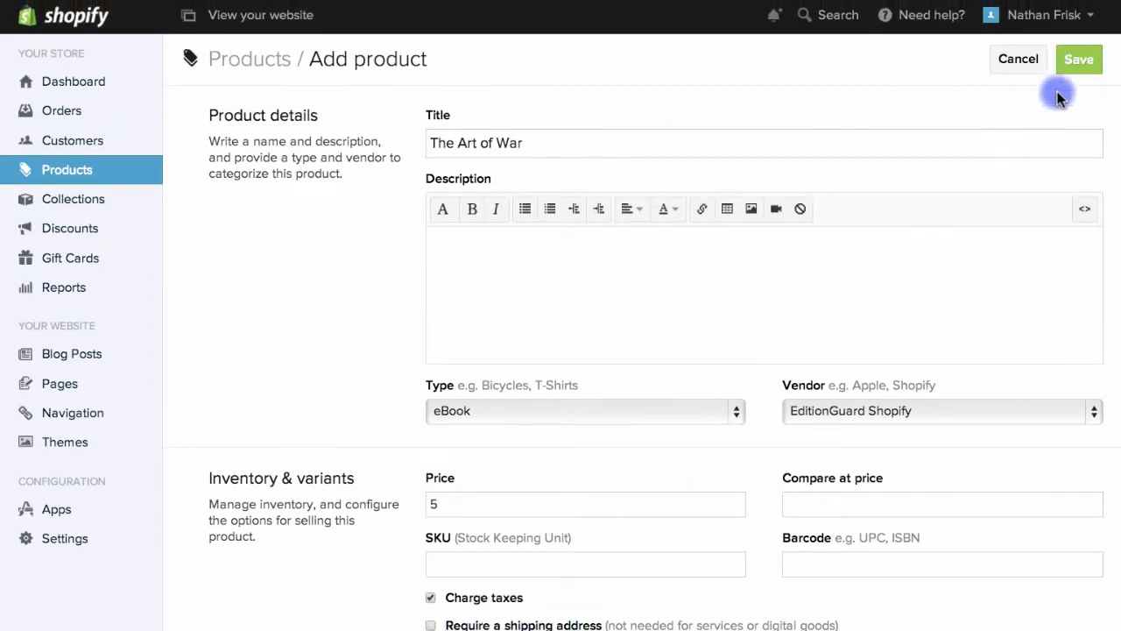
pyautogui.click(1079, 59)
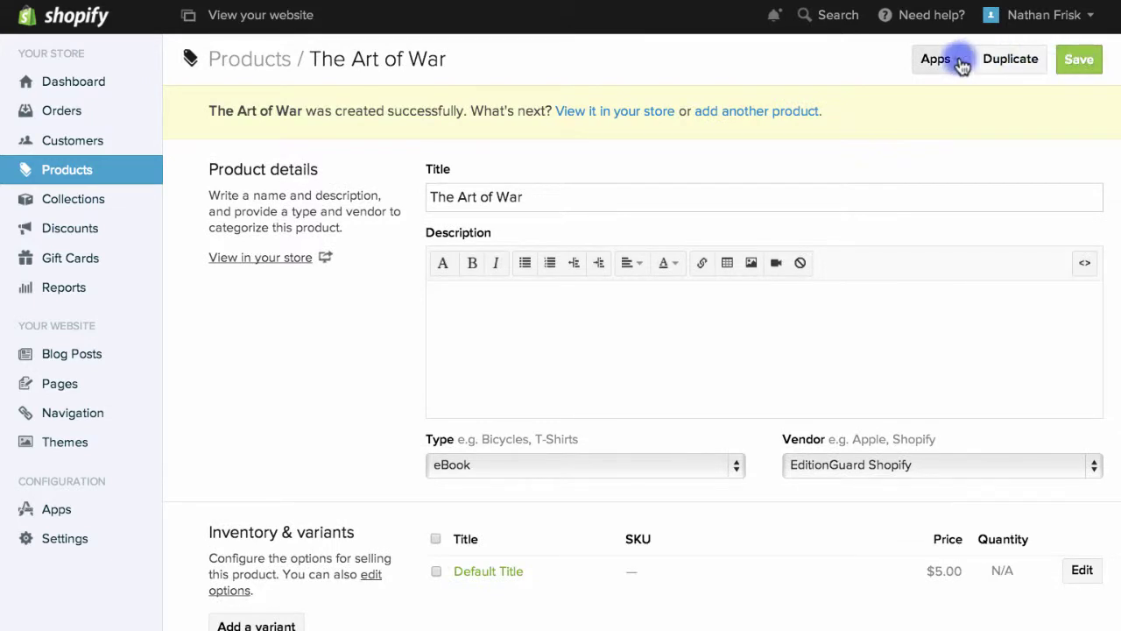
# Link the product's default variant to the eBook "The Art of War" in its EditionGuard settings and save.
pyautogui.click(961, 66)
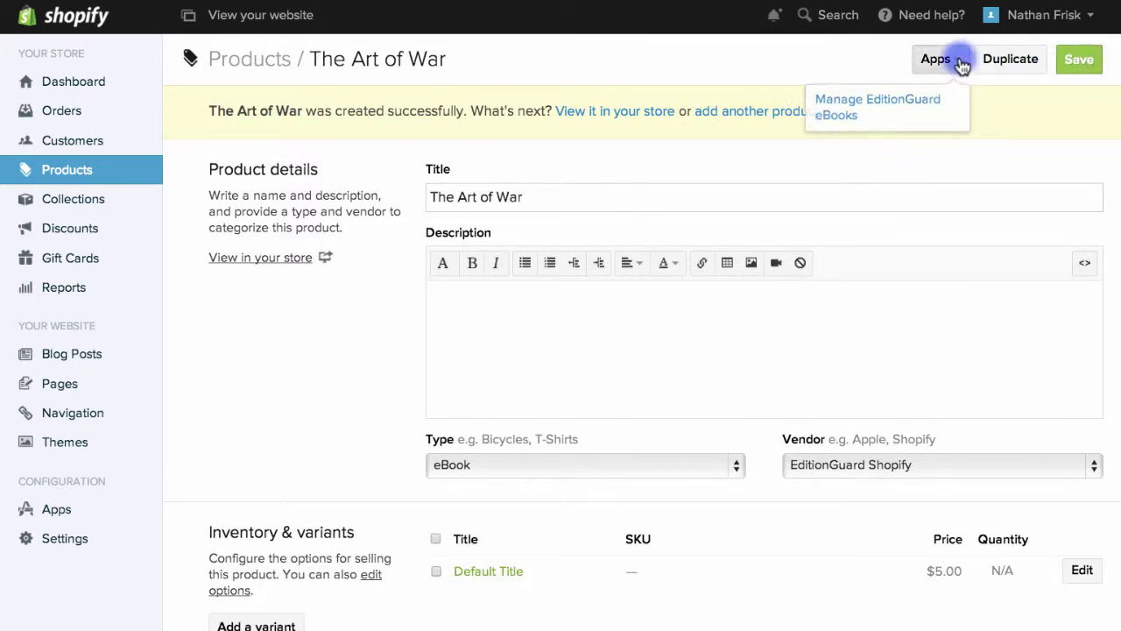
pyautogui.click(863, 109)
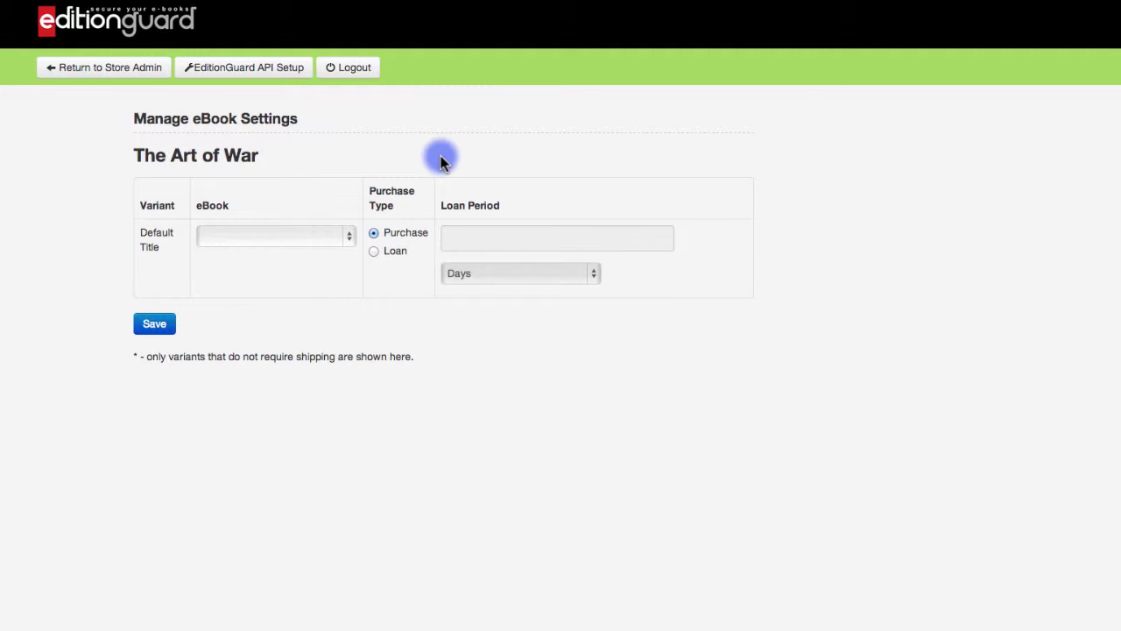
pyautogui.click(341, 235)
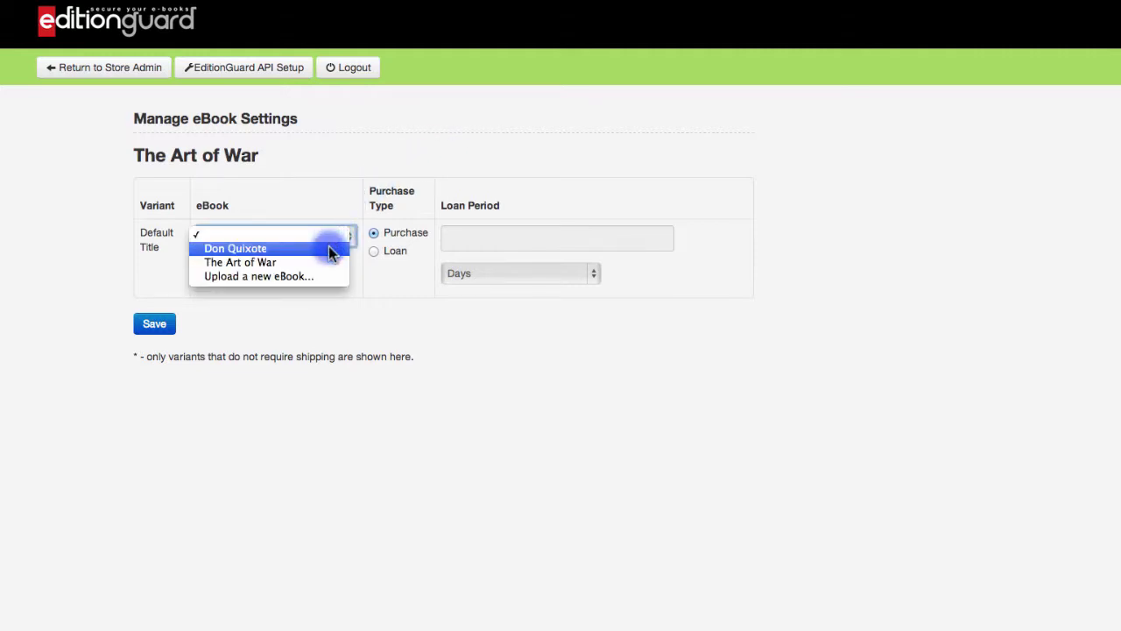
pyautogui.click(326, 261)
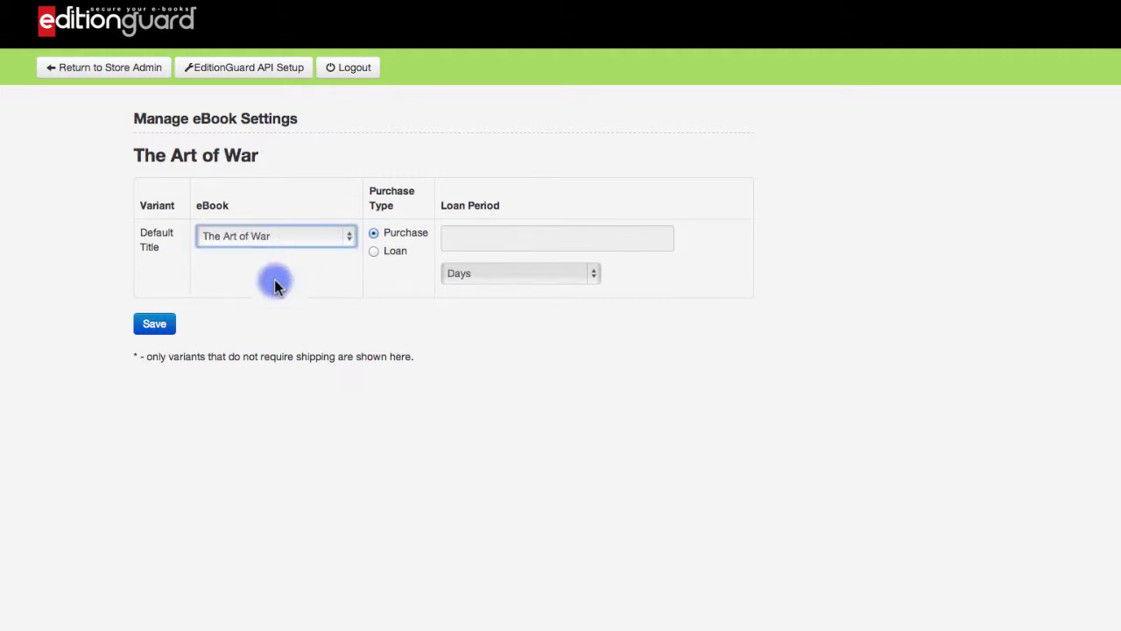
pyautogui.click(170, 326)
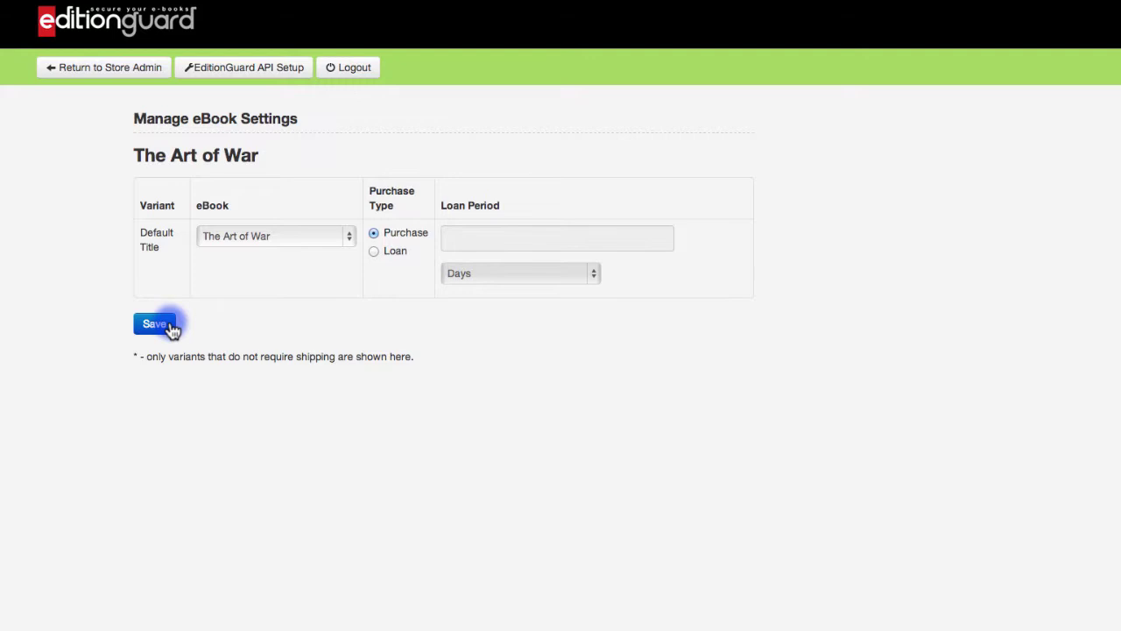